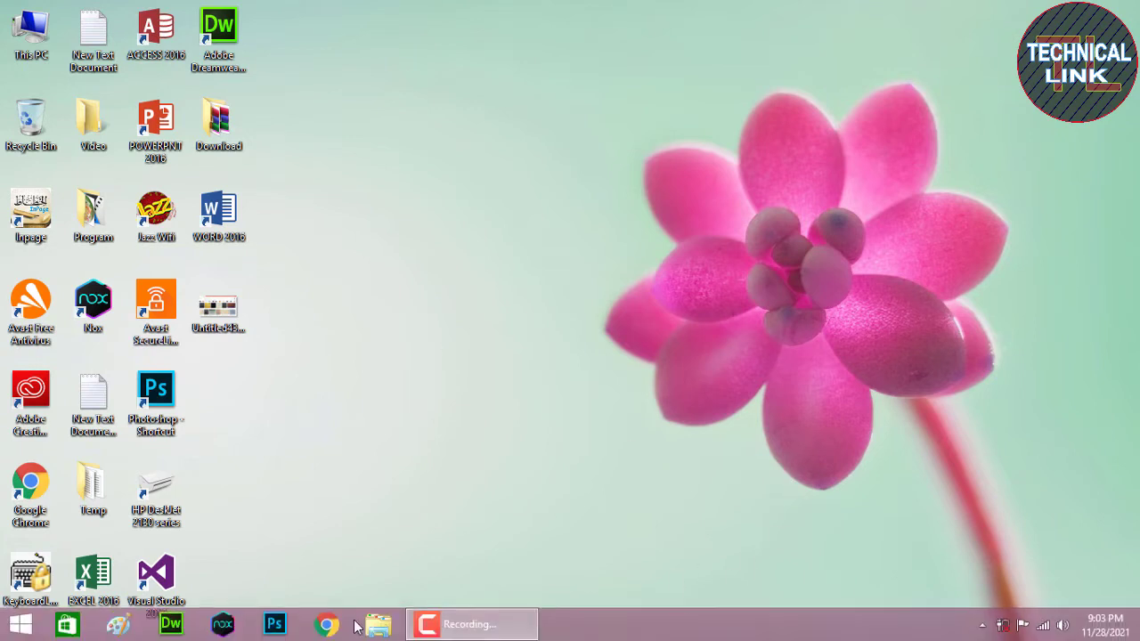
Step: Search Google for '3 of 9 barcode' in a maximized Chrome window
left_click(327, 624)
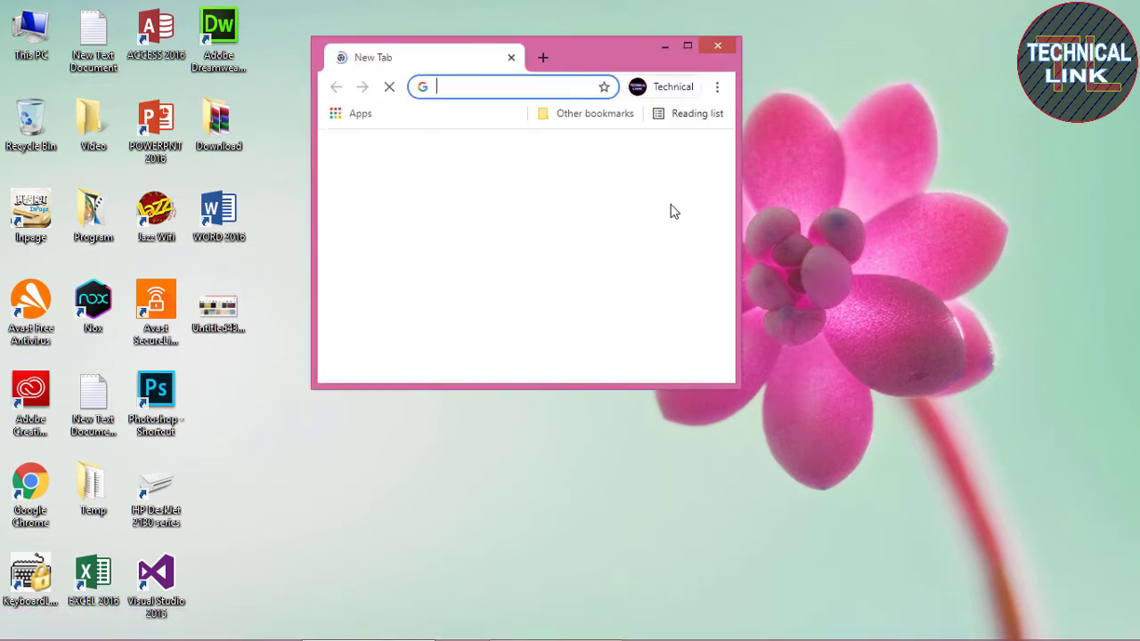
left_click(688, 45)
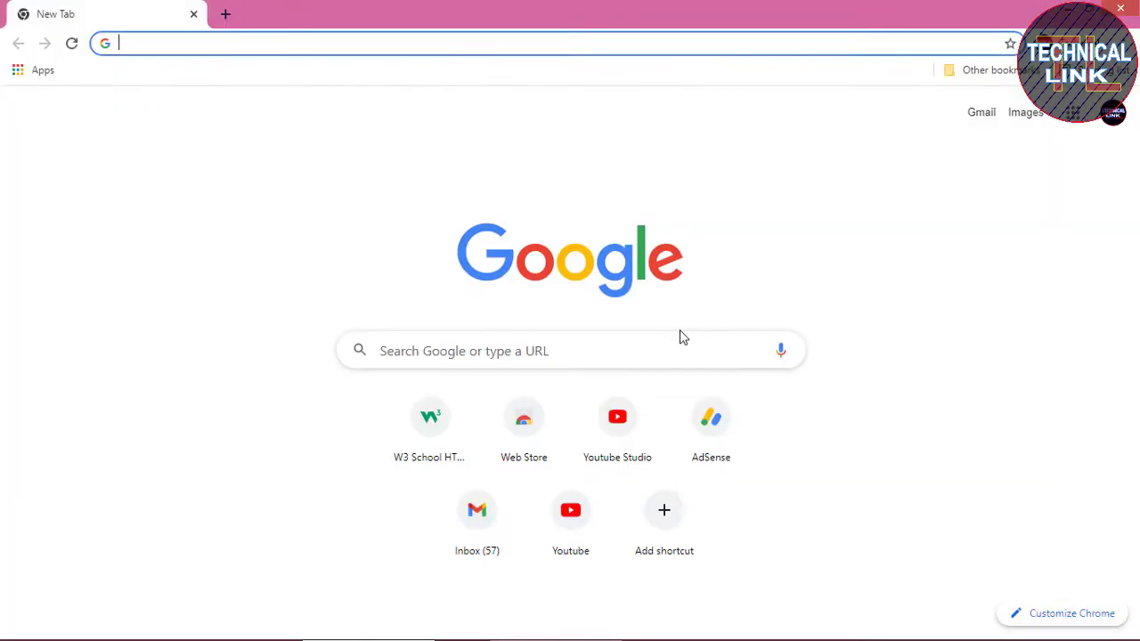
left_click(559, 350)
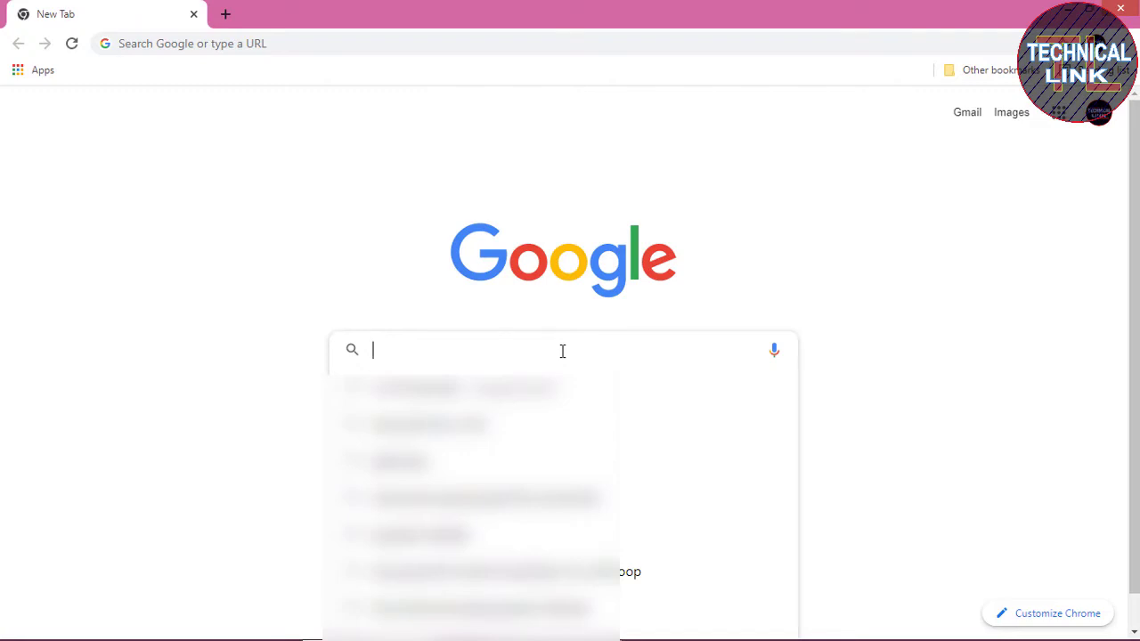
type("3 ")
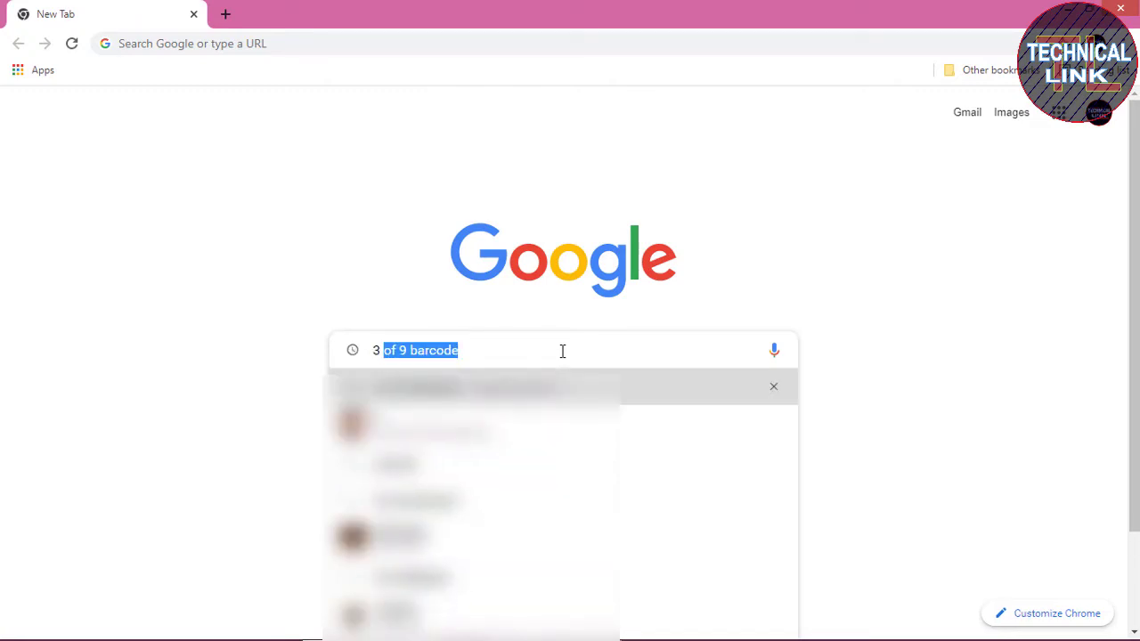
type("of 9 ")
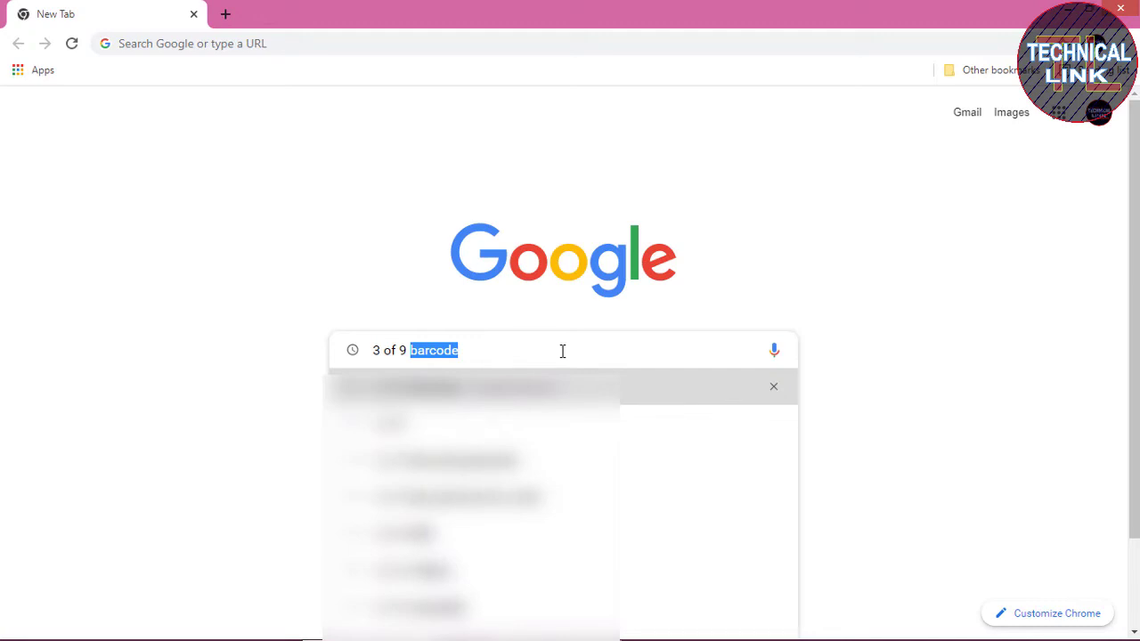
type("barcode")
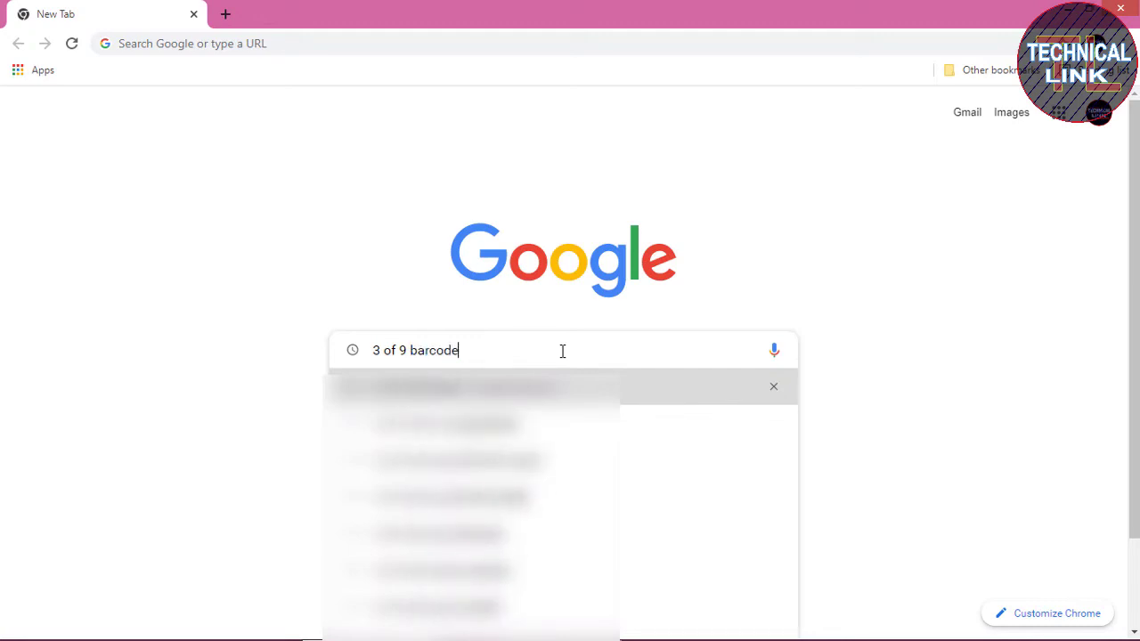
key("Return")
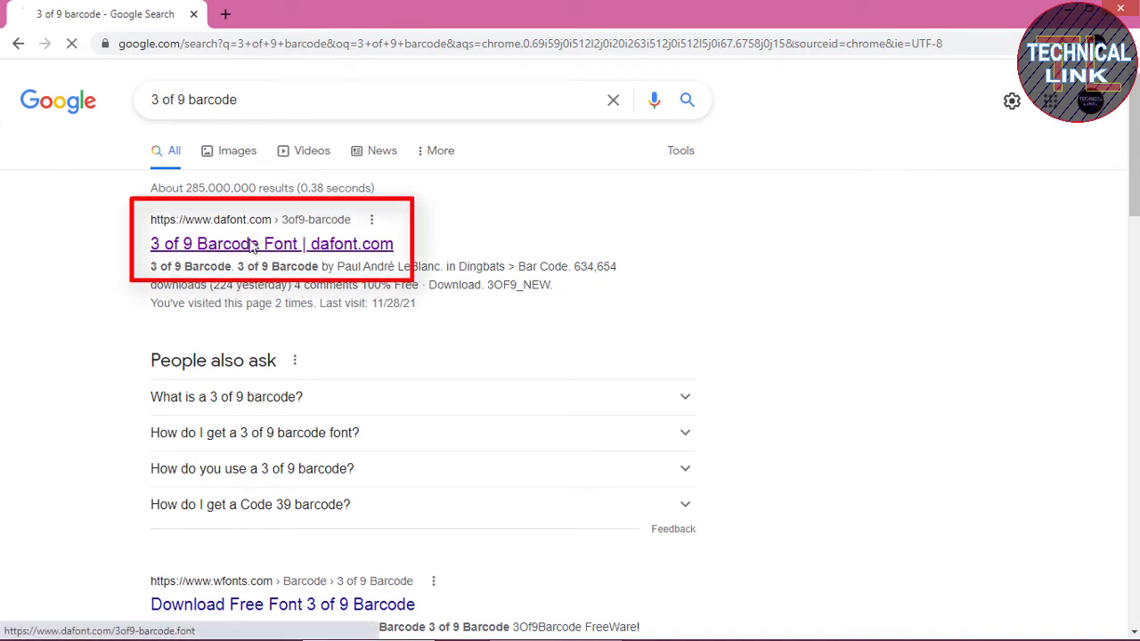
Step: Download 3of9_barcode.zip from the dafont.com 3 of 9 Barcode page and open the archive
left_click(252, 244)
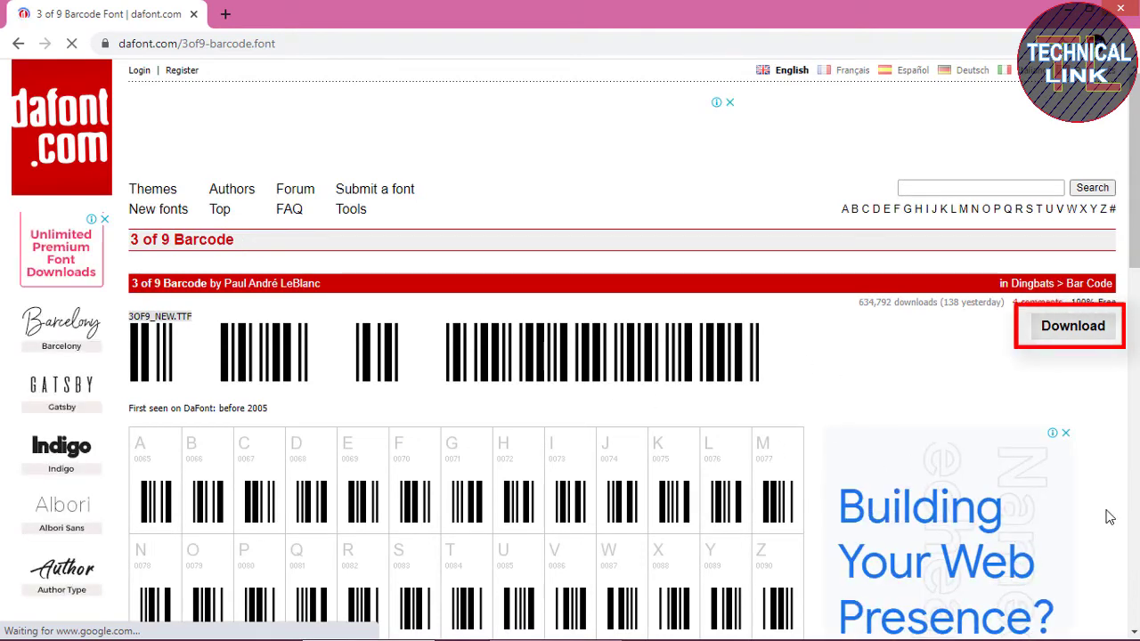
left_click(1077, 338)
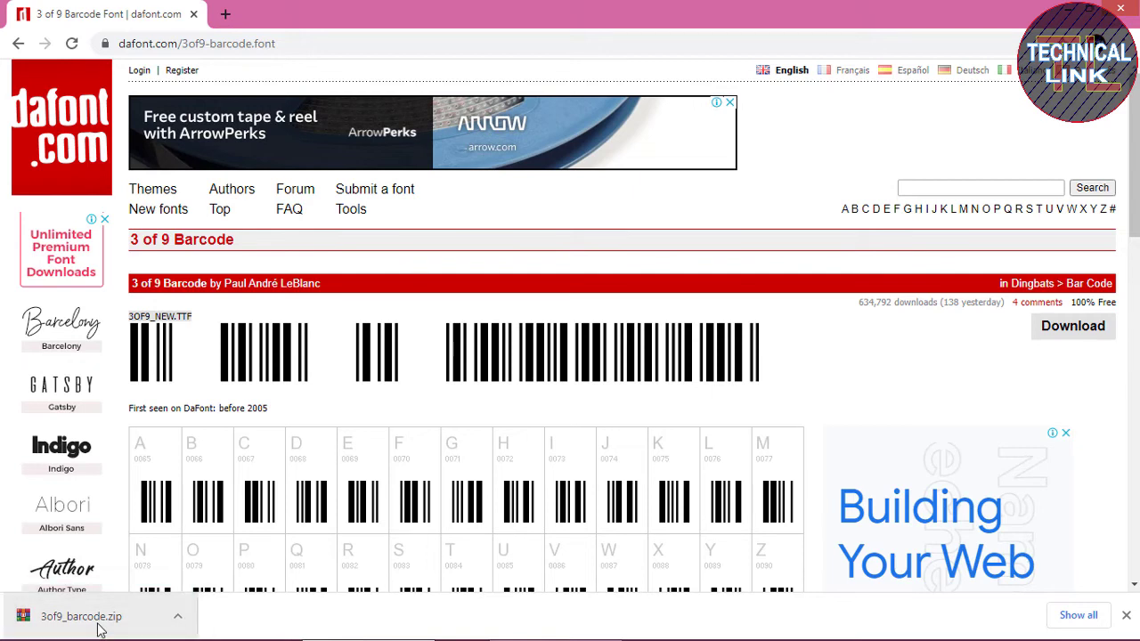
left_click(100, 629)
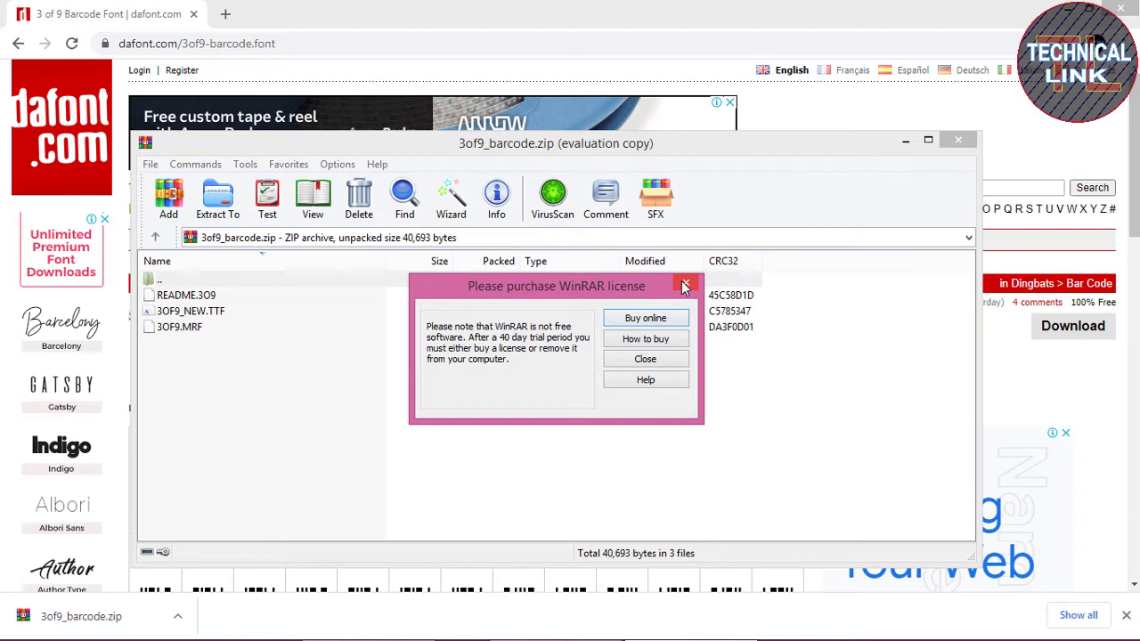
Step: Dismiss the WinRAR licence reminder and preview 3OF9_NEW.TTF in the font viewer
left_click(684, 286)
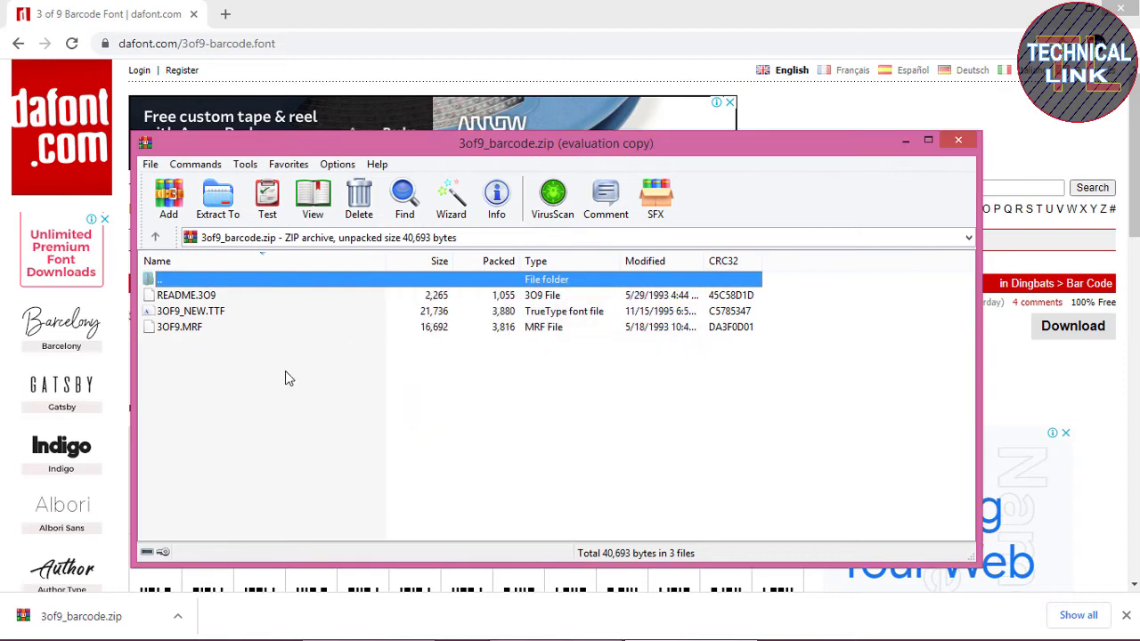
left_click(193, 313)
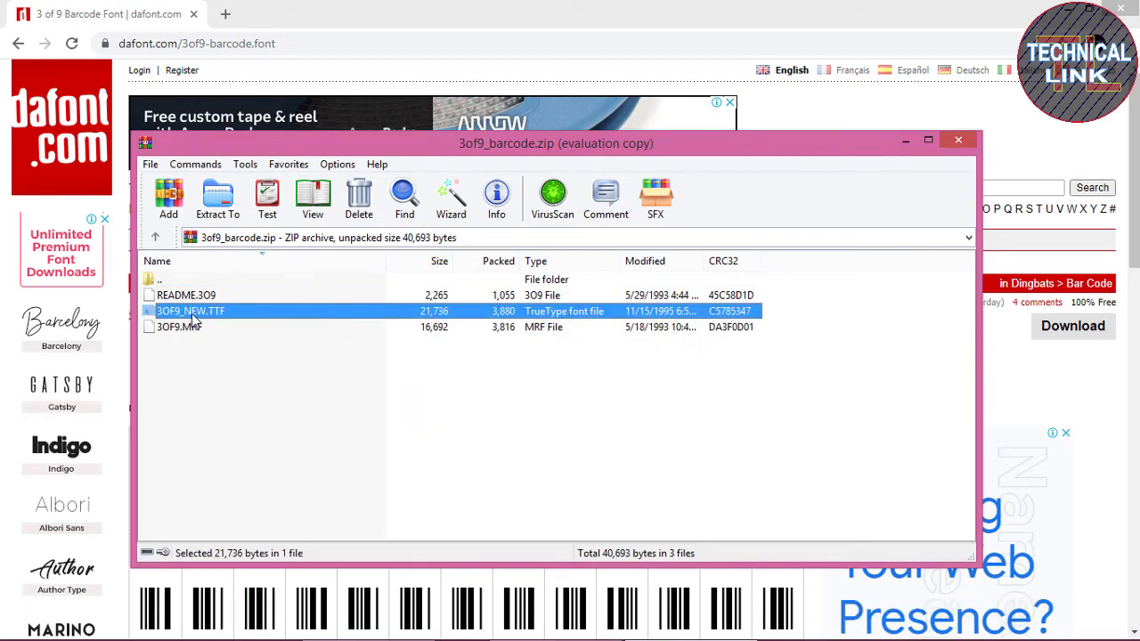
double_click(191, 313)
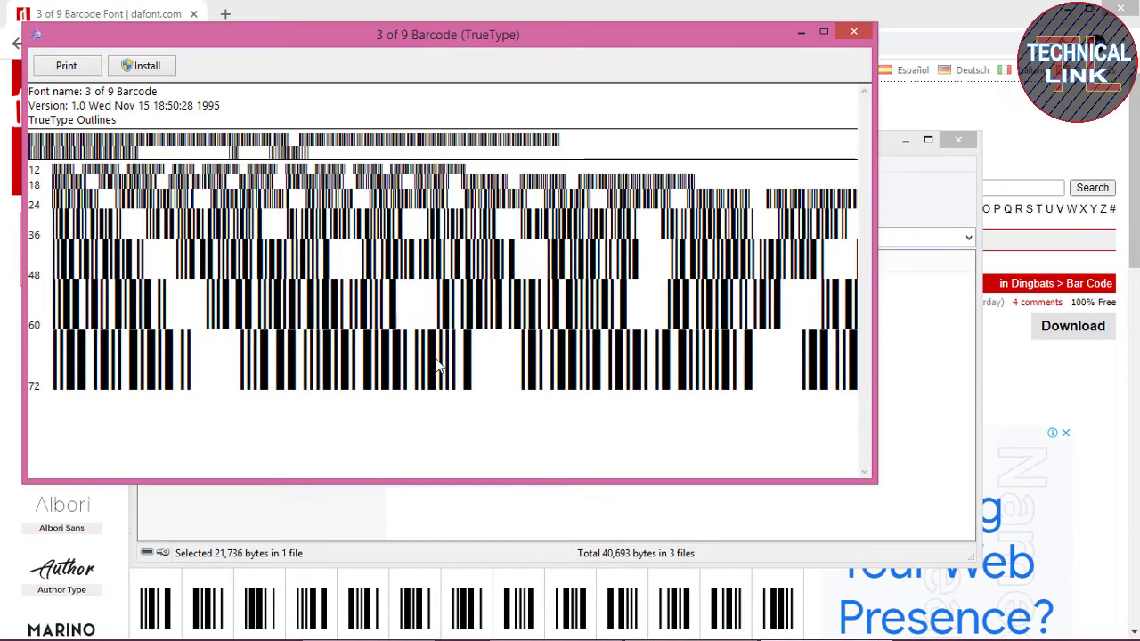
Step: Install 3 of 9 Barcode over the existing copy, then close the font viewer and WinRAR
left_click(149, 71)
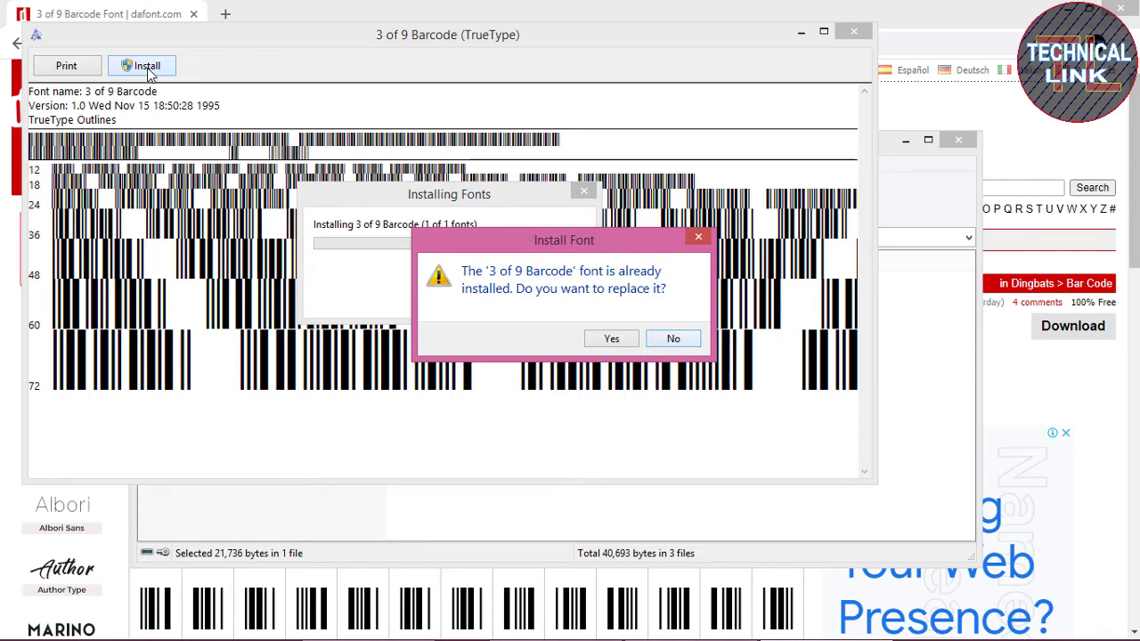
key("Return")
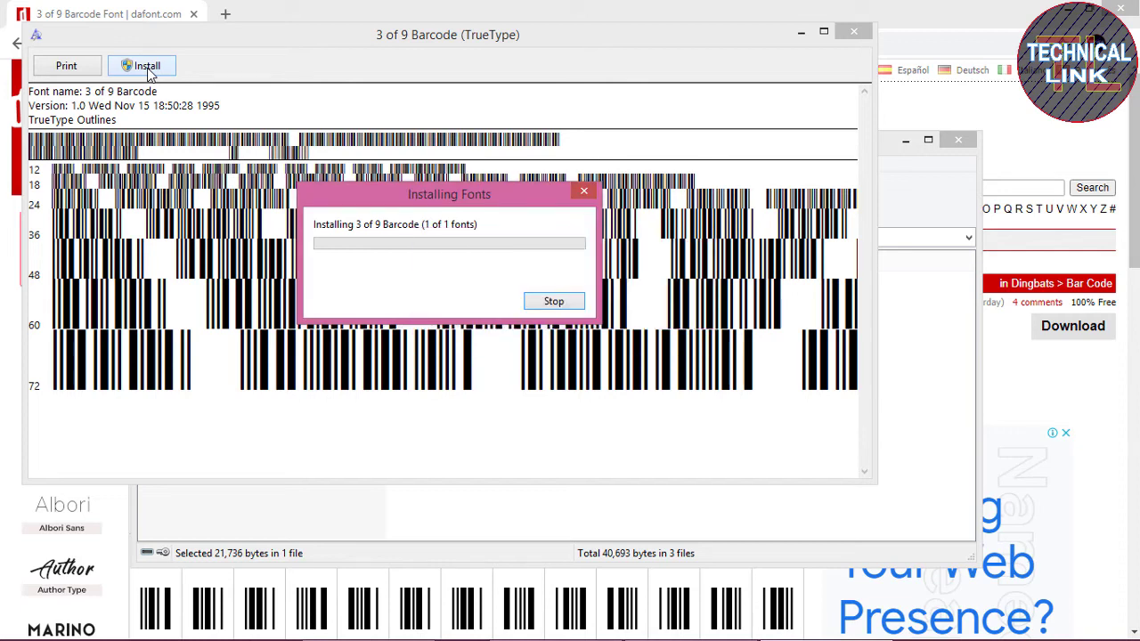
left_click(854, 33)
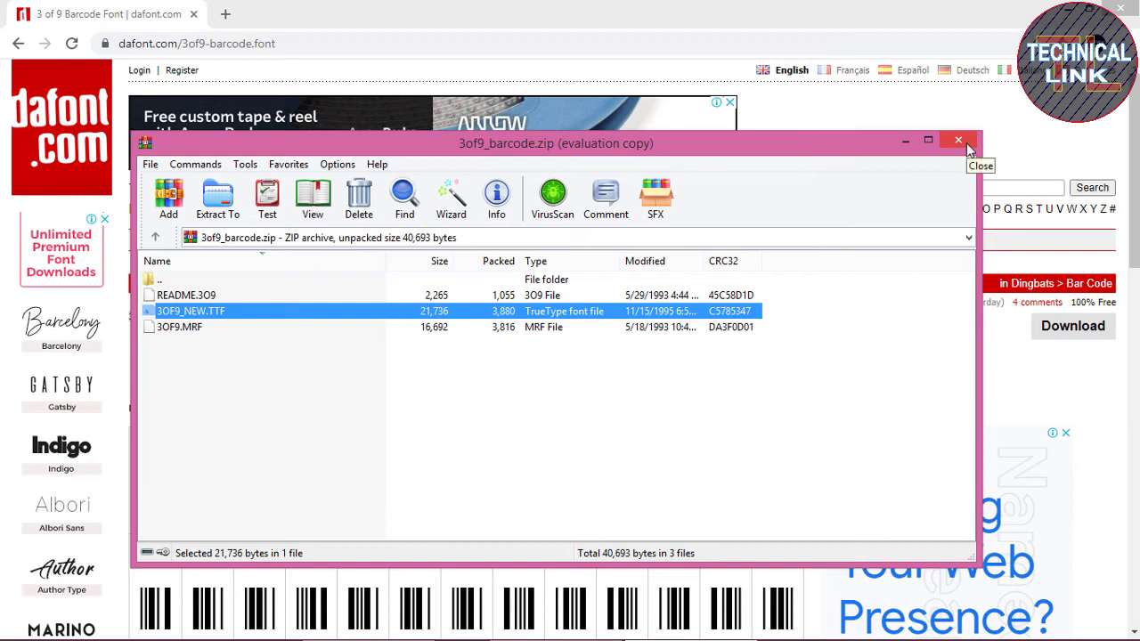
left_click(959, 141)
Step: Close Chrome and create a new blank document from the Word 2016 desktop shortcut
left_click(1124, 7)
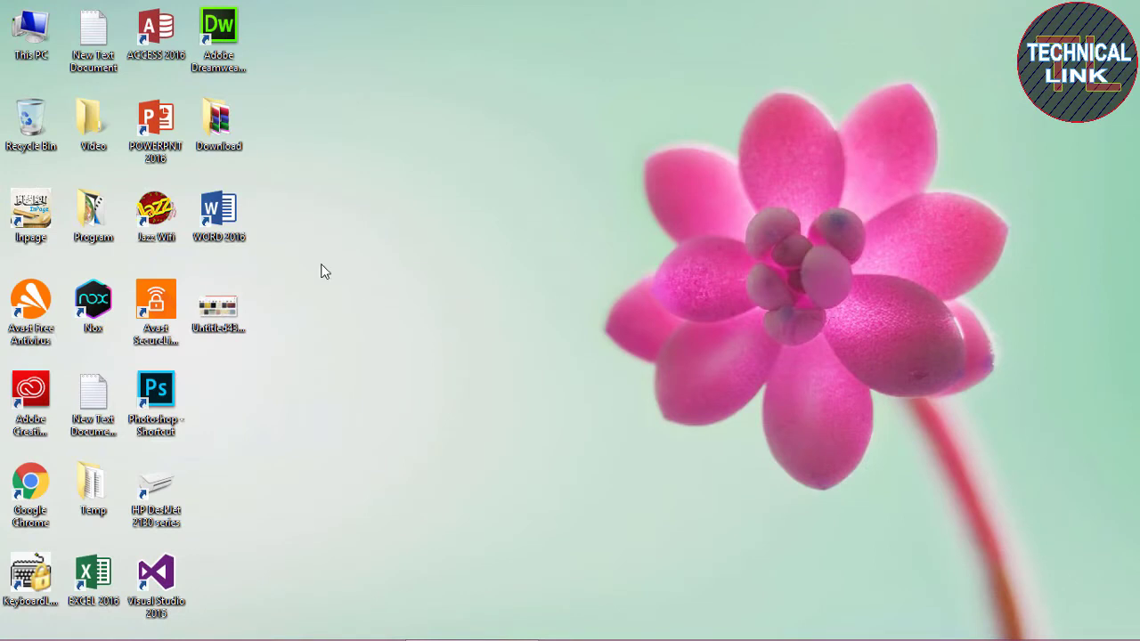
right_click(221, 229)
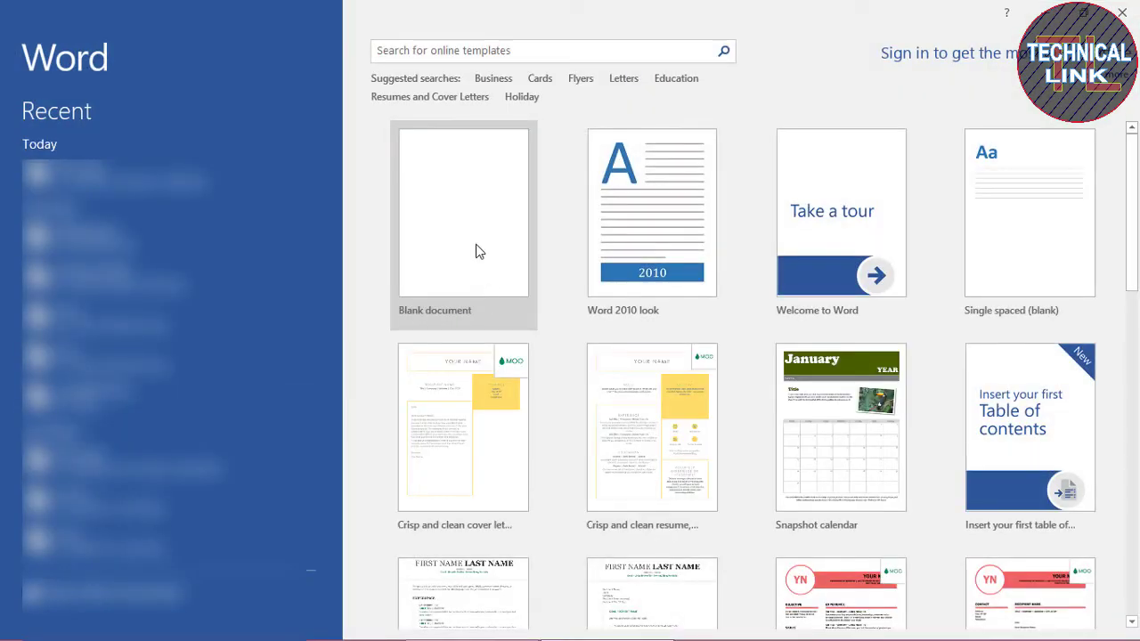
left_click(468, 223)
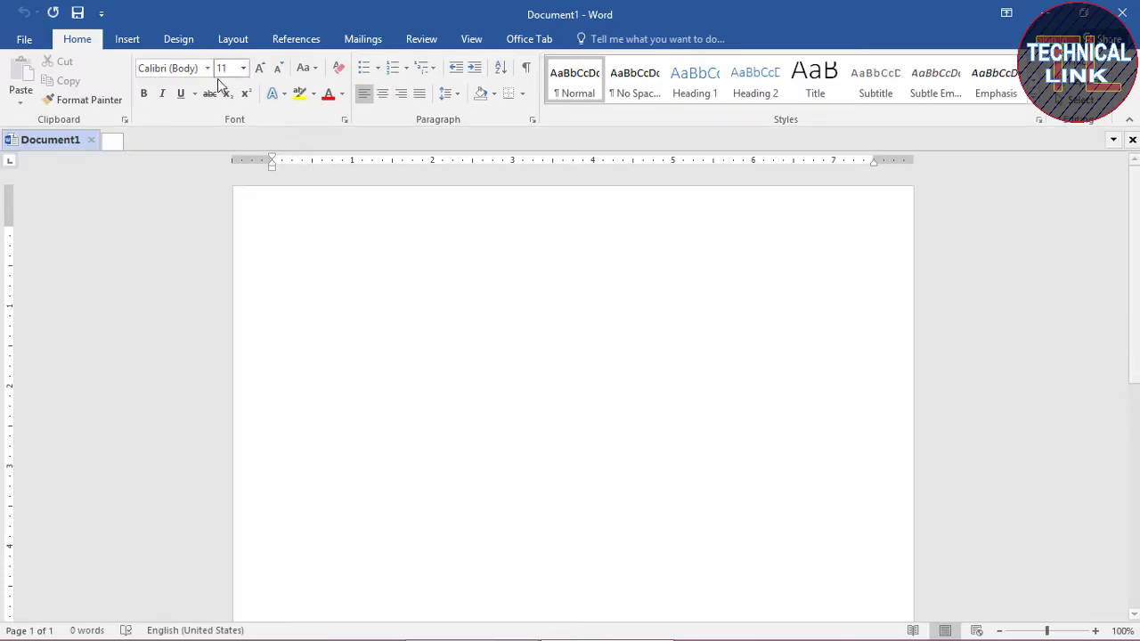
Step: Enter *123456789* at 20 pt on the first line and select it
left_click(243, 70)
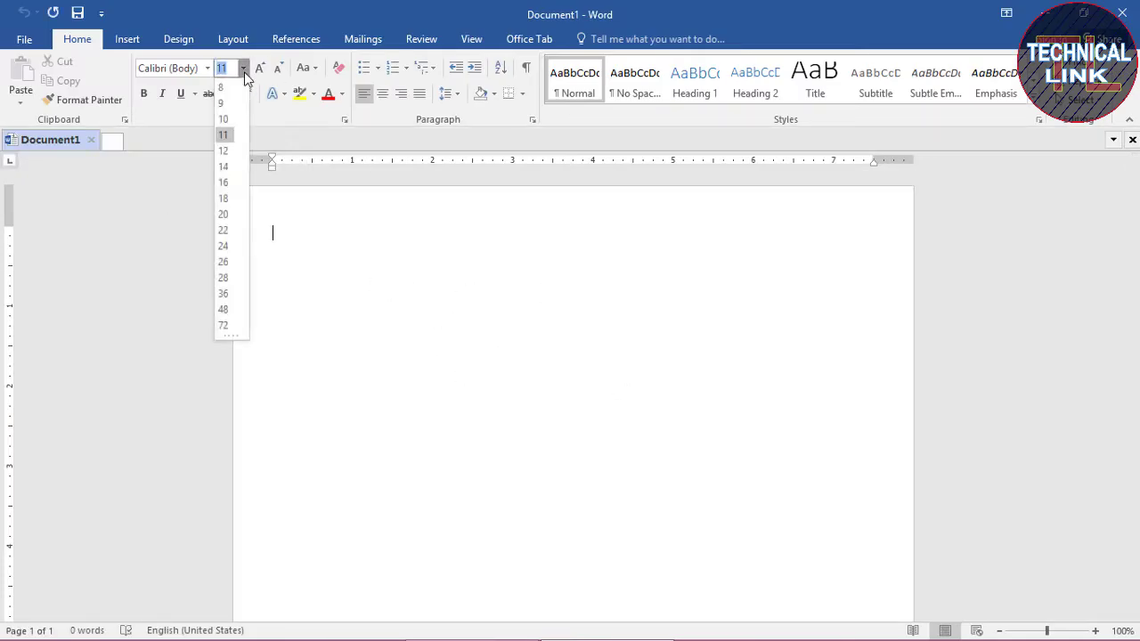
left_click(224, 216)
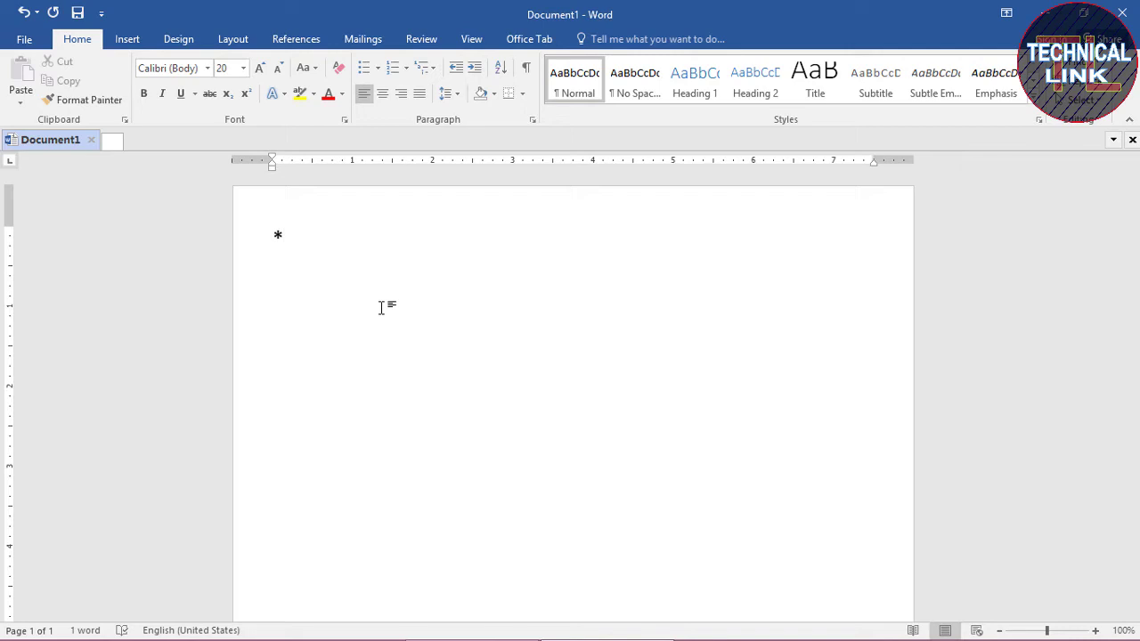
type("12")
type("3456")
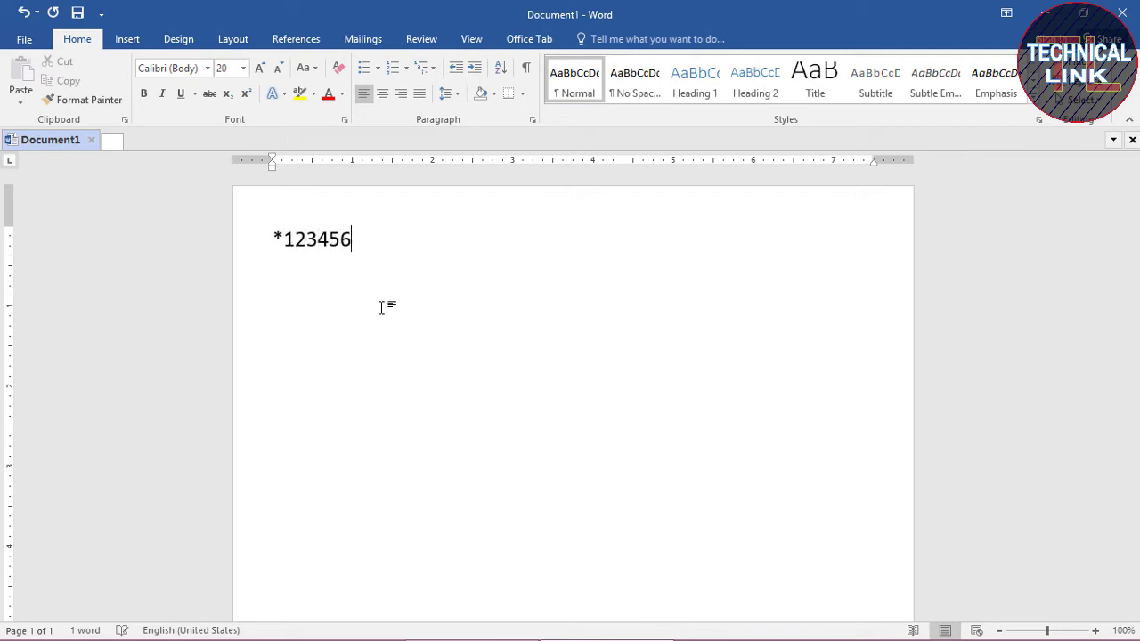
type("789")
type("*")
left_click_drag(415, 247, 264, 246)
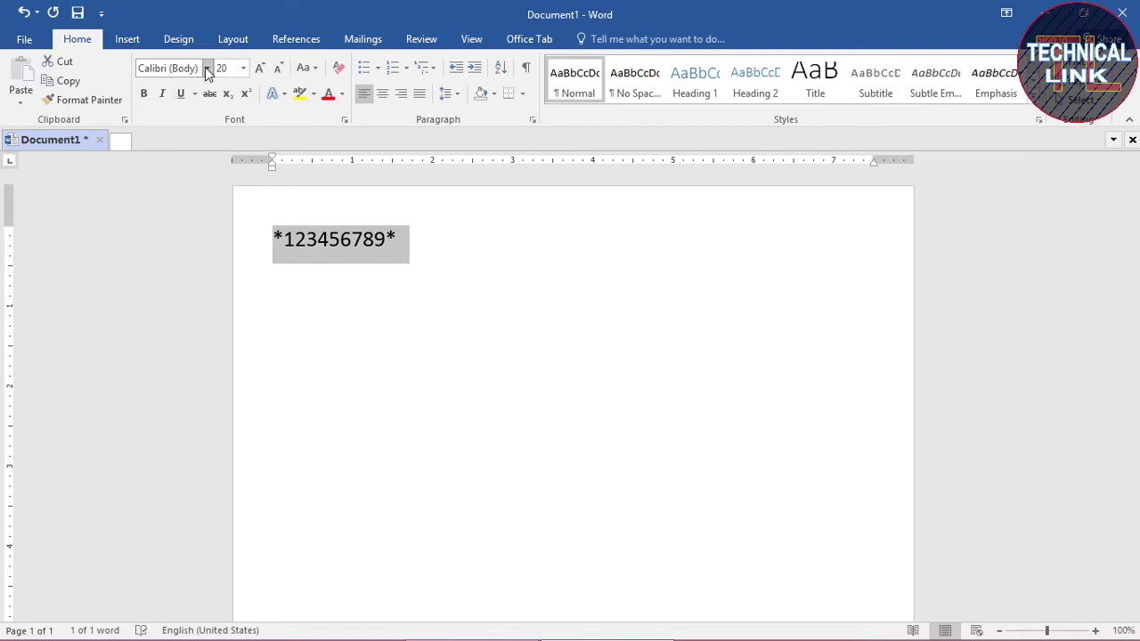
Step: Format the selected *123456789* as 3 of 9 Barcode at 48 pt, then deselect it
left_click(206, 69)
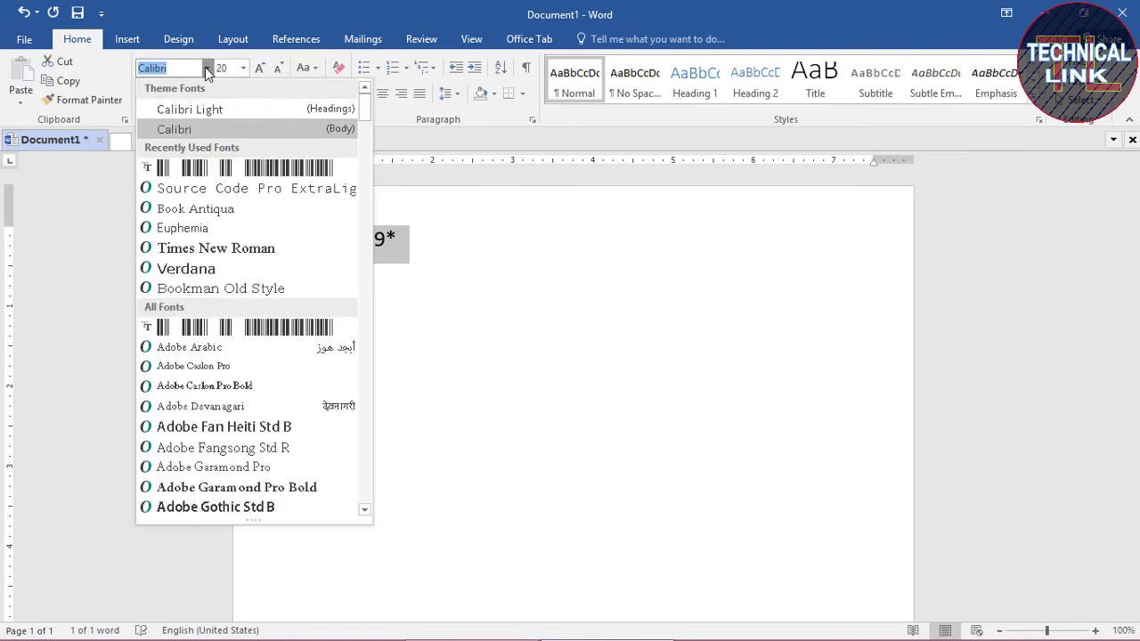
left_click(223, 169)
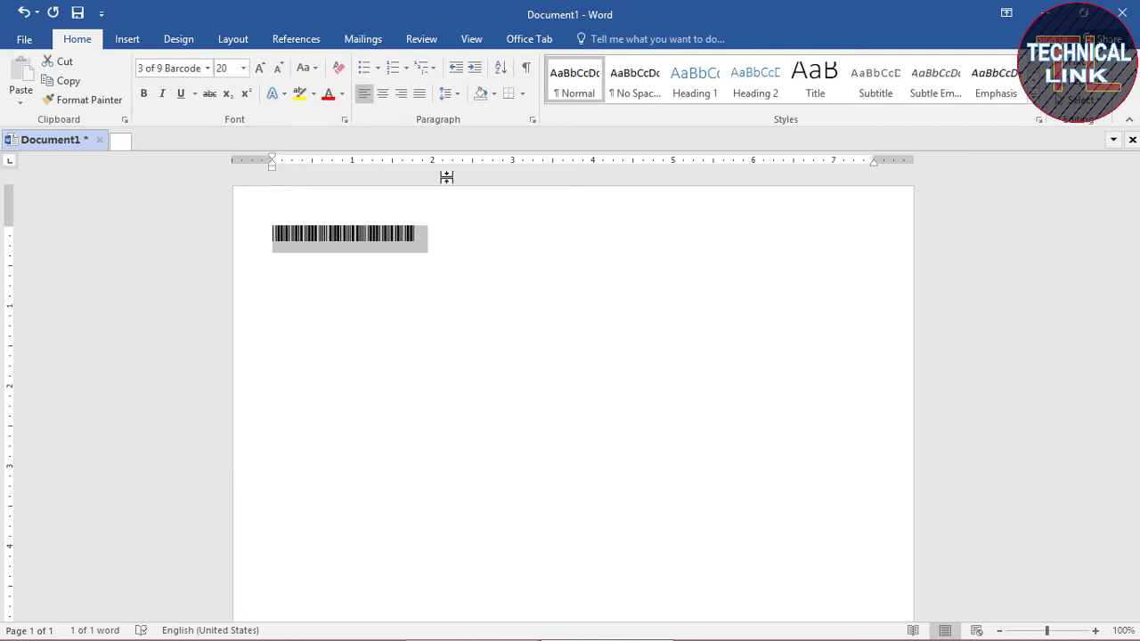
left_click(243, 68)
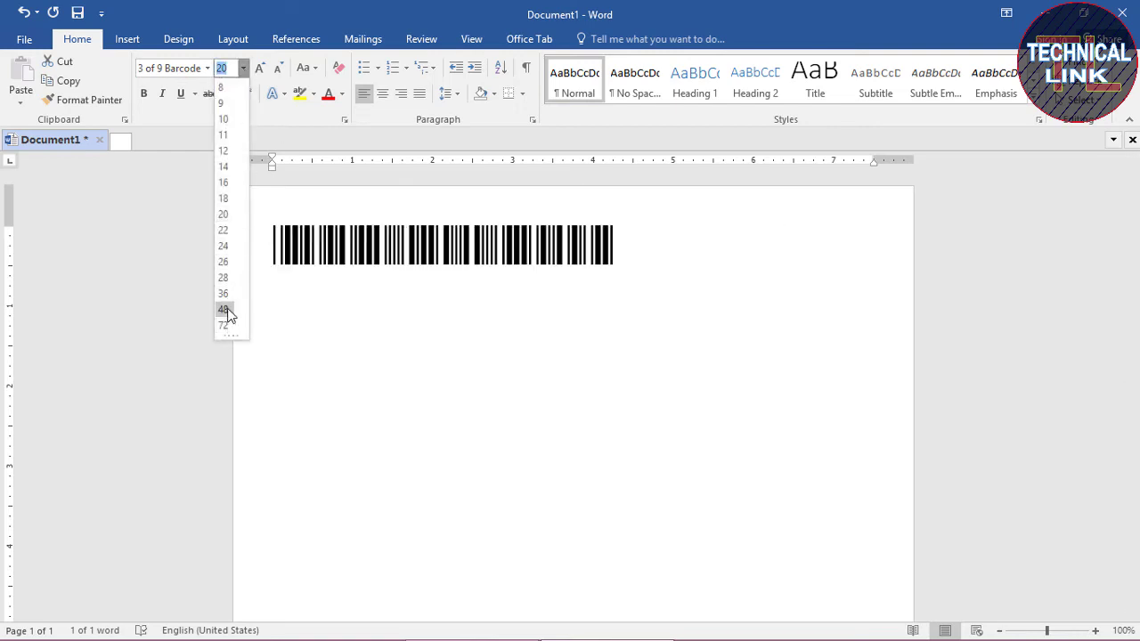
left_click(224, 310)
left_click(495, 388)
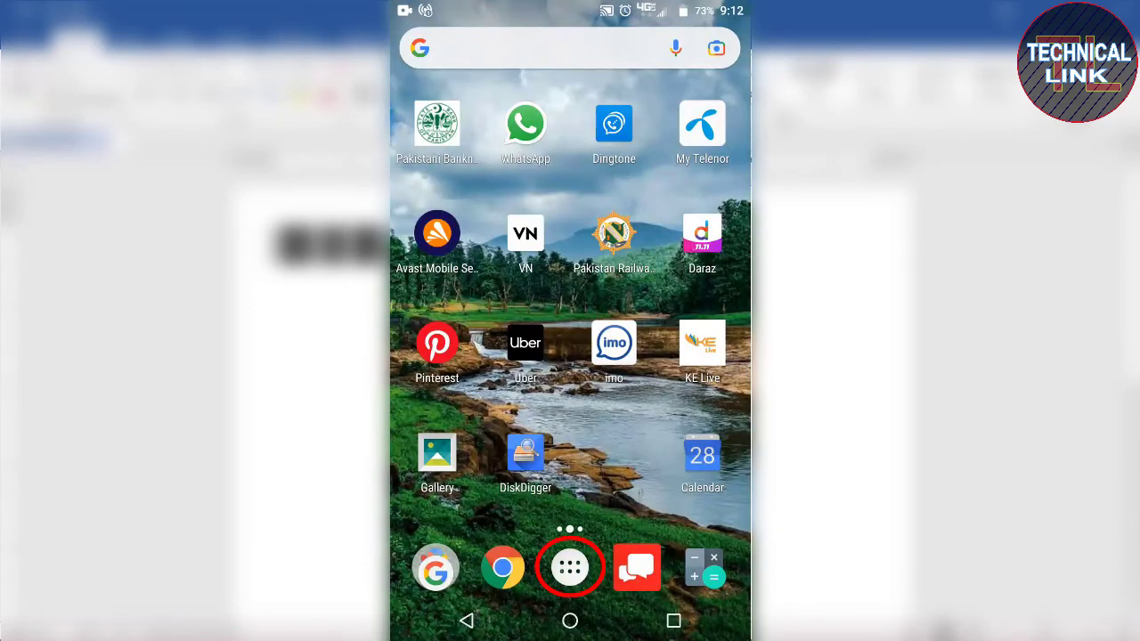
Step: Launch Google Play Store from the phone's app drawer
left_click(571, 567)
scroll(570, 338, "down", 3)
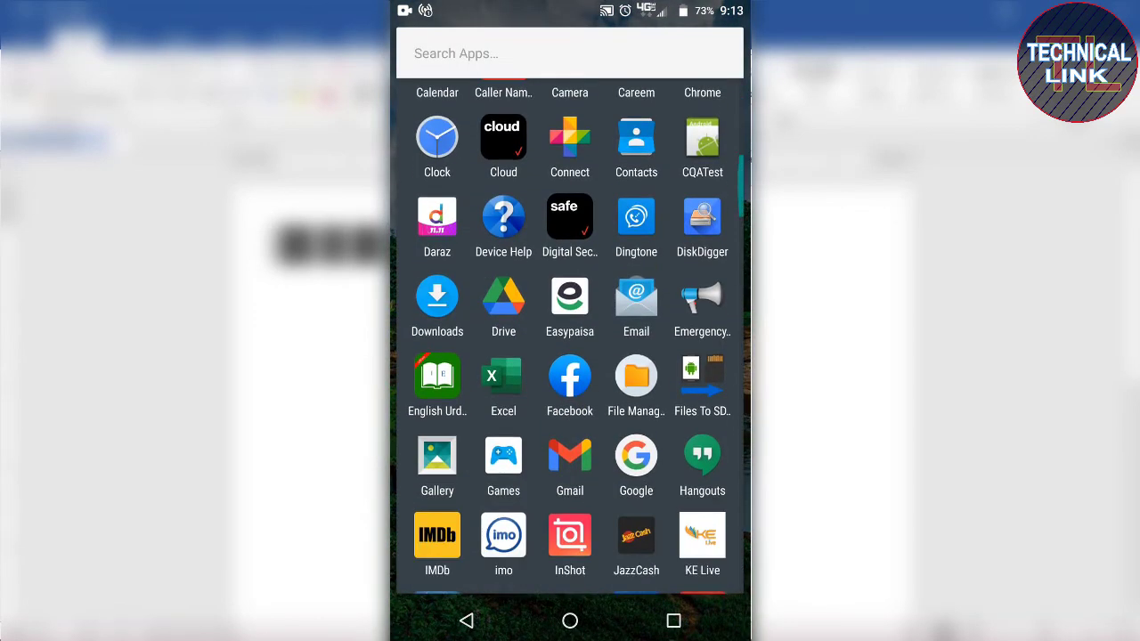
scroll(570, 339, "down", 2)
scroll(570, 339, "down", 2)
scroll(570, 339, "down", 2)
scroll(570, 339, "down", 2)
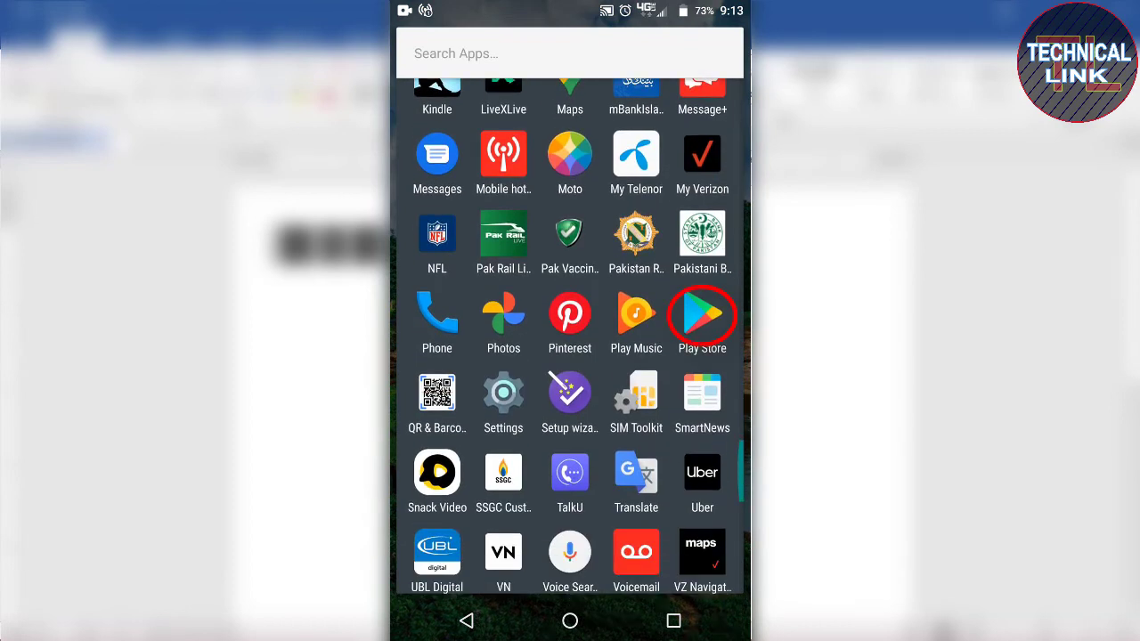
left_click(702, 316)
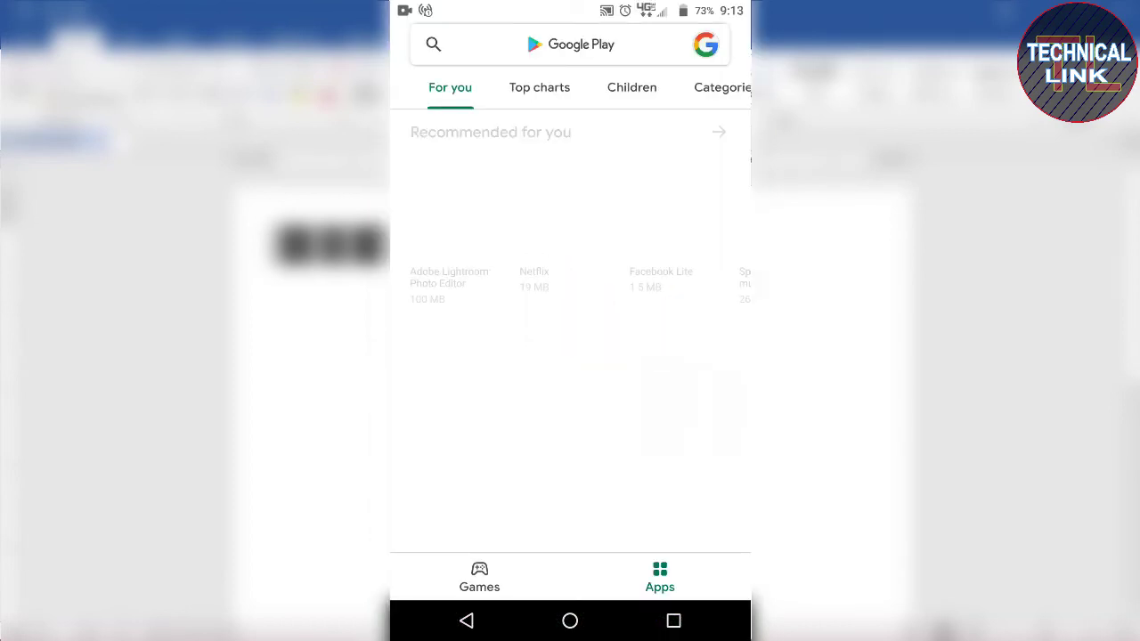
Step: Search the Play Store for 'qr barcode scanner'
left_click(570, 45)
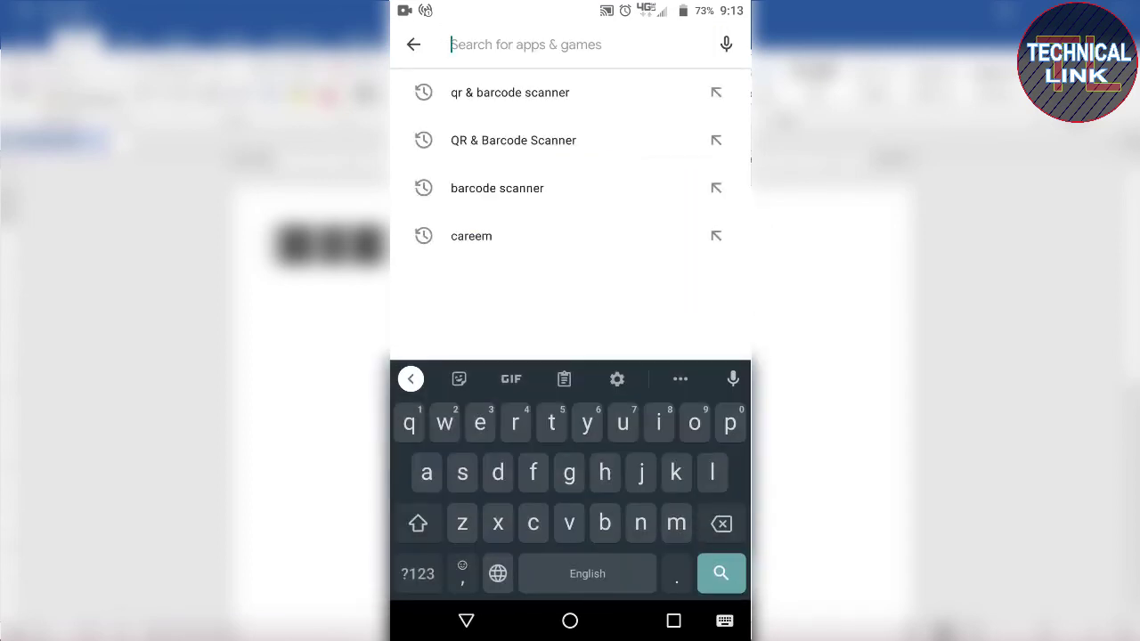
type("qe")
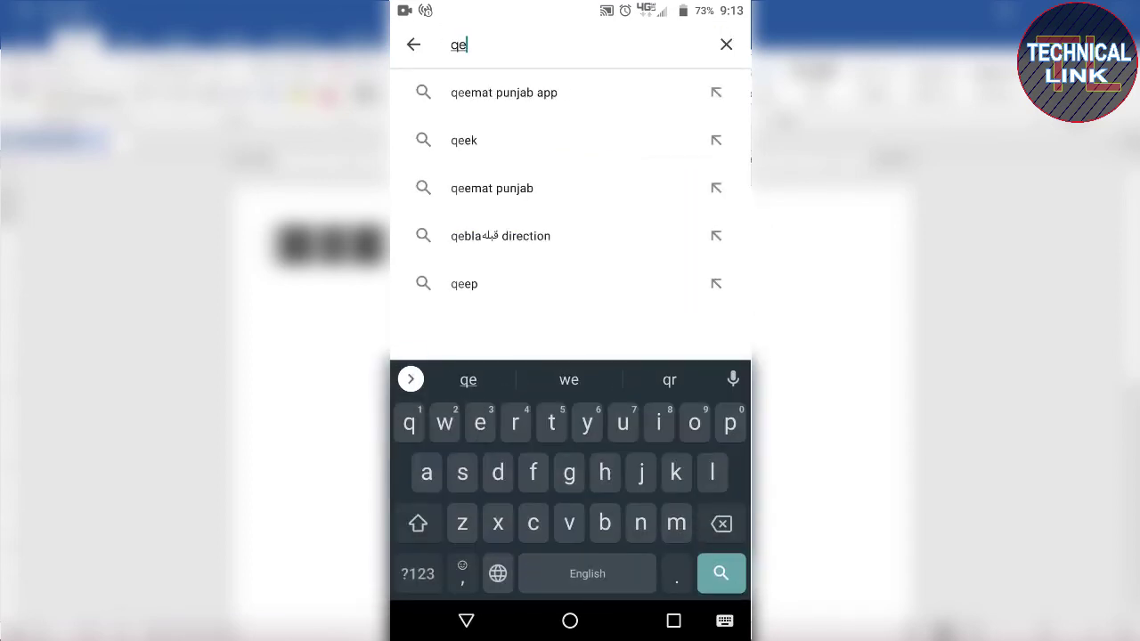
key("BackSpace")
key("BackSpace")
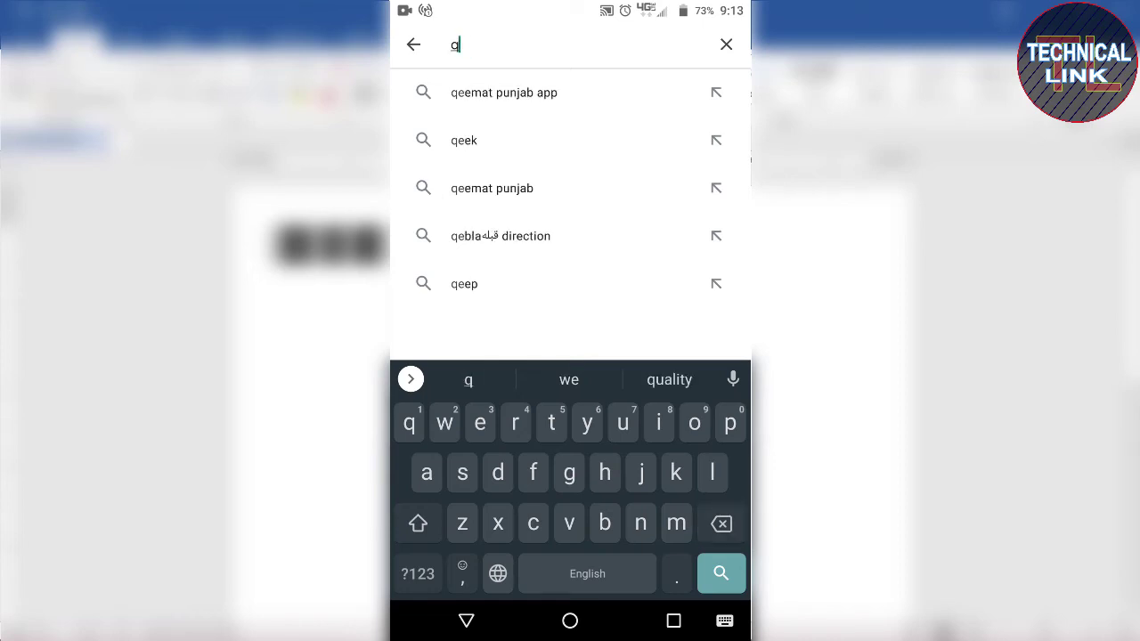
type("r")
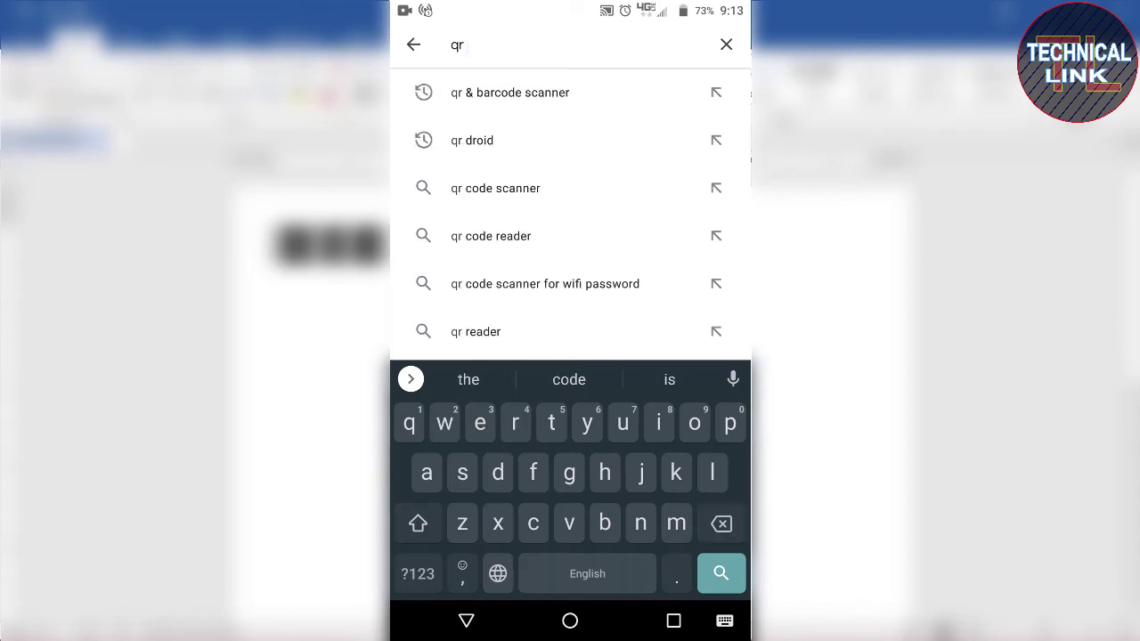
type(" b")
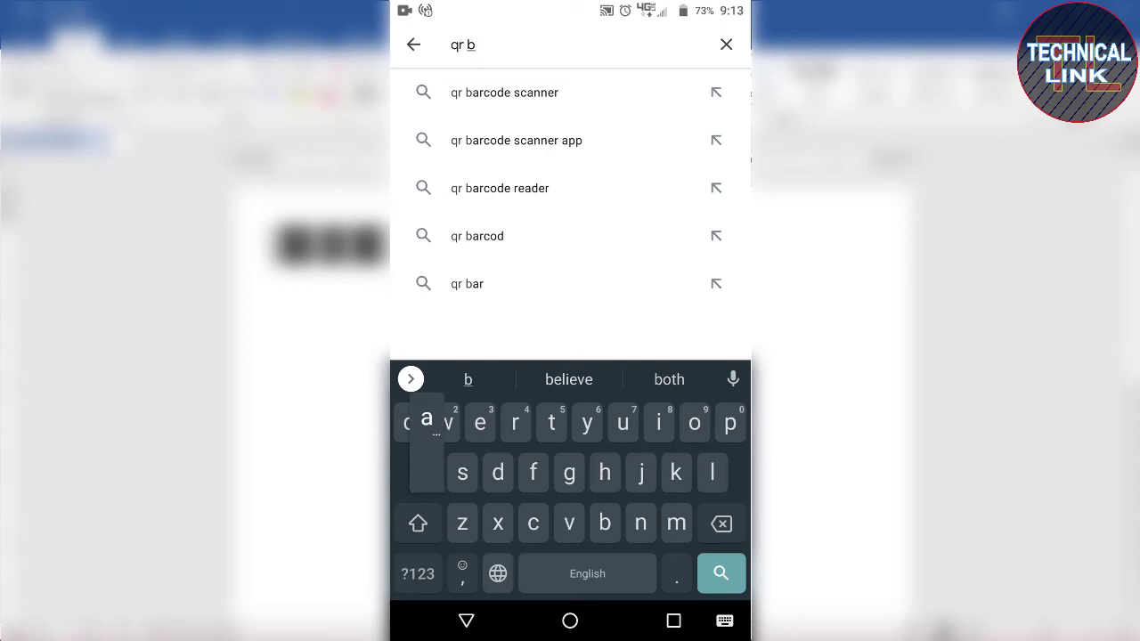
type("arco")
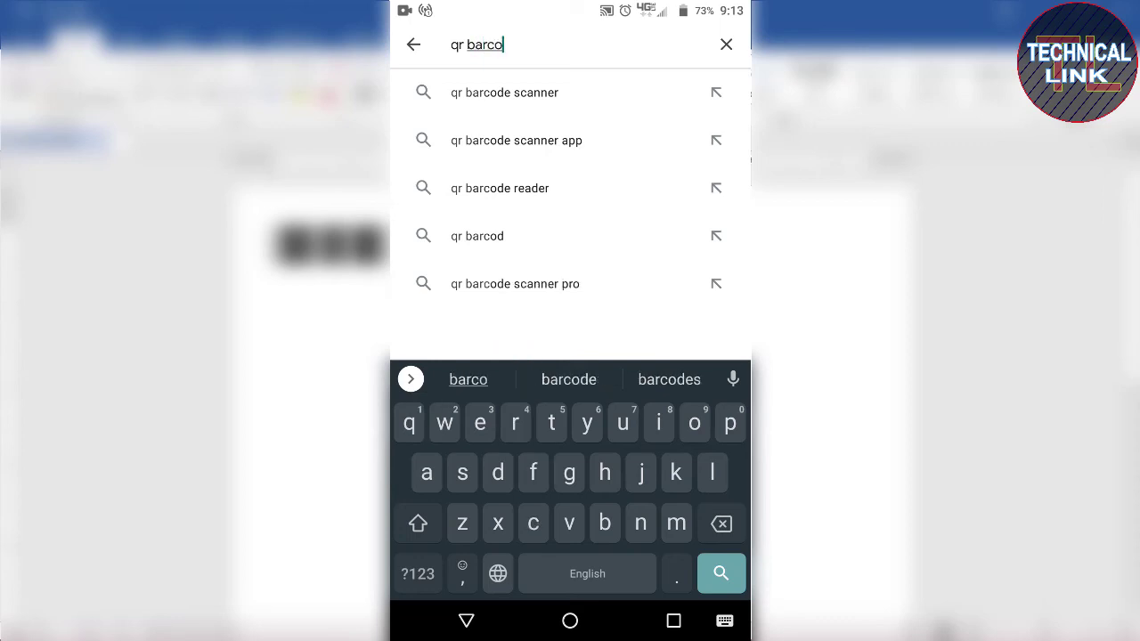
type("de")
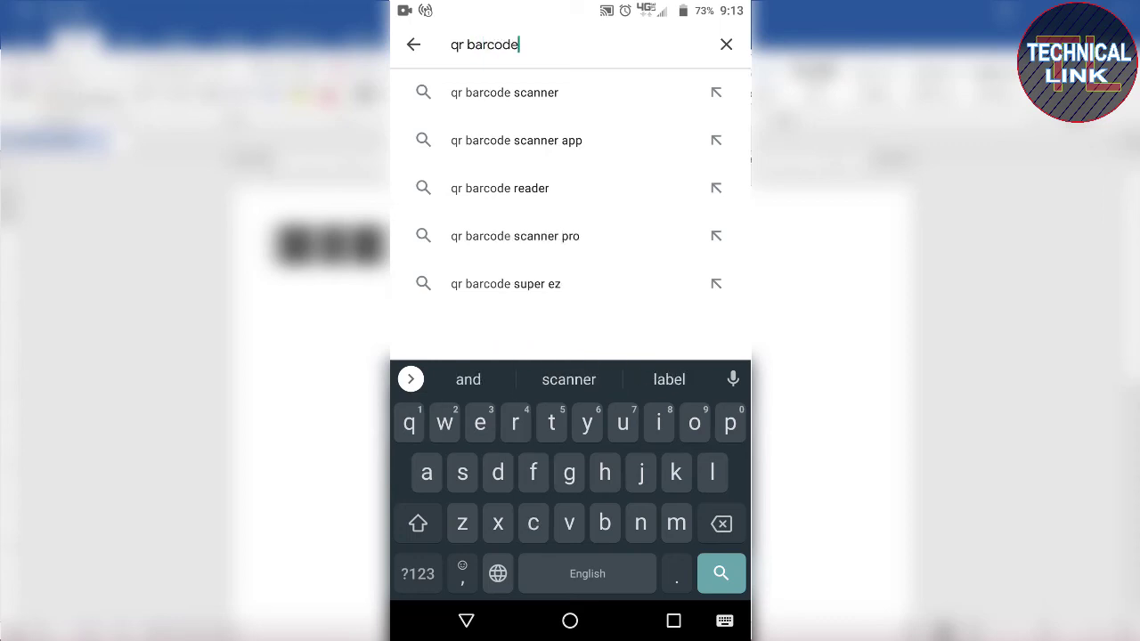
left_click(568, 380)
left_click(722, 573)
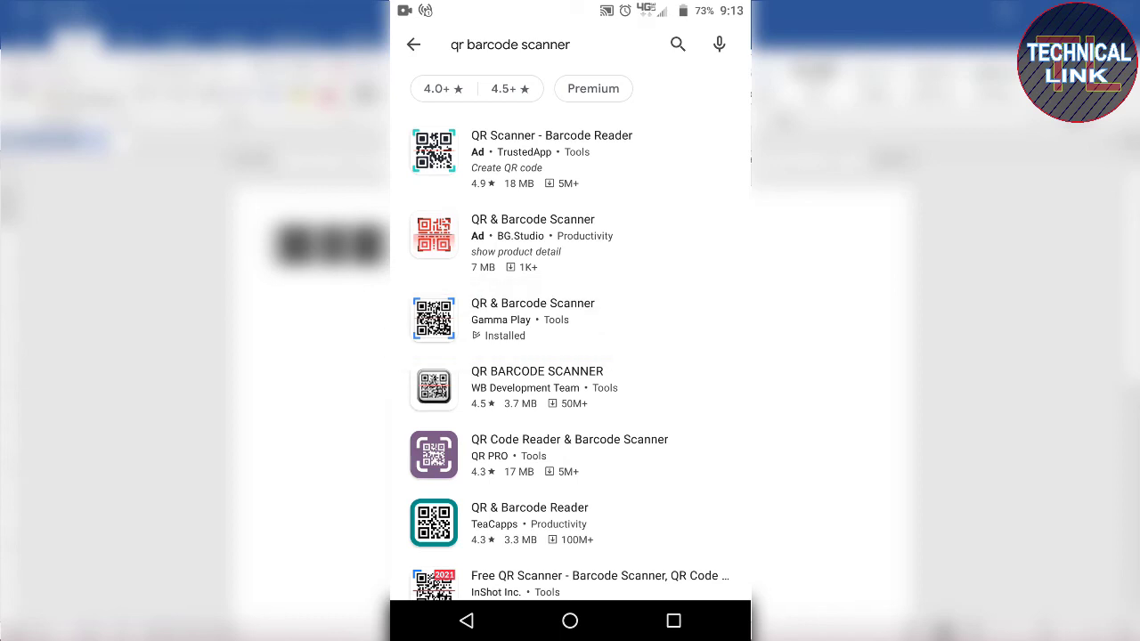
Step: Open Gamma Play's QR & Barcode Scanner page and check its 100M+ downloads
left_click(505, 320)
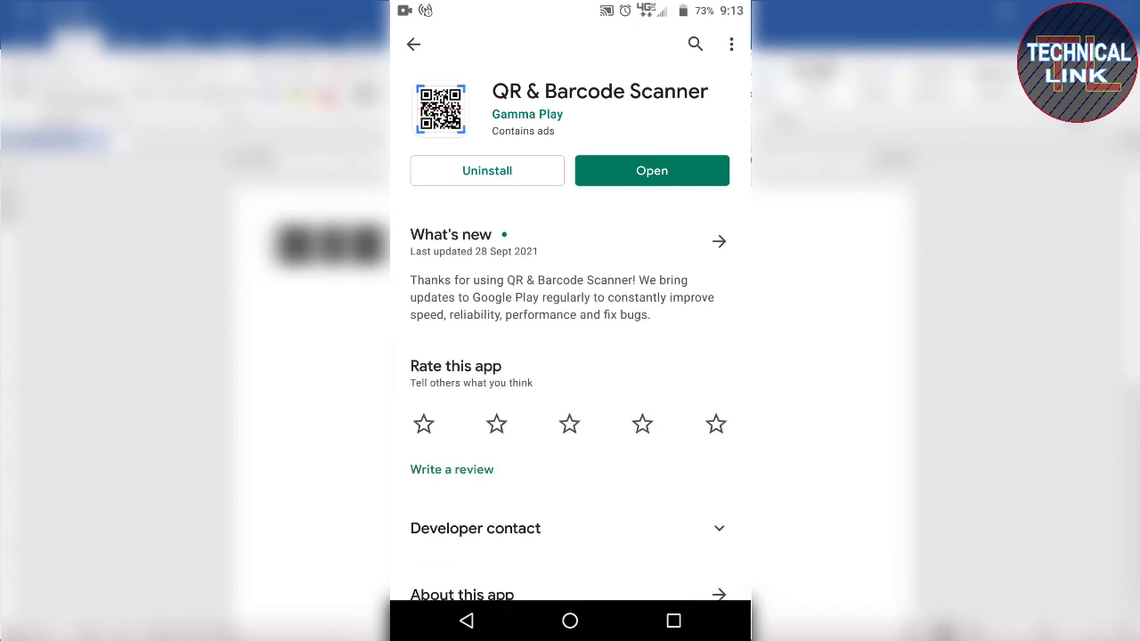
scroll(570, 356, "down", 5)
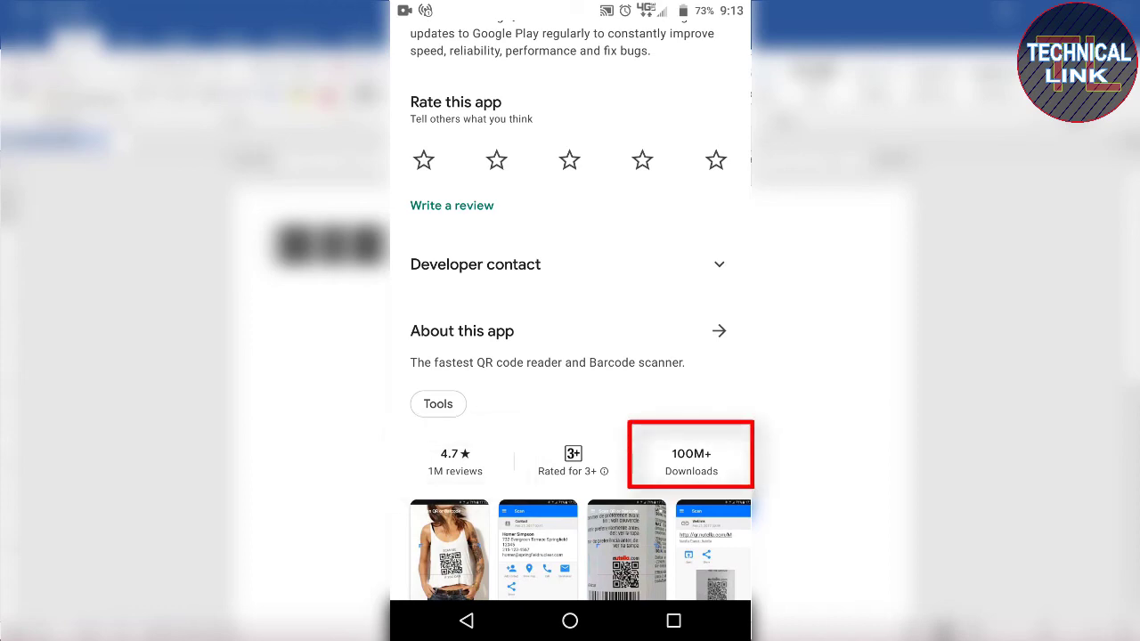
scroll(571, 312, "up", 3)
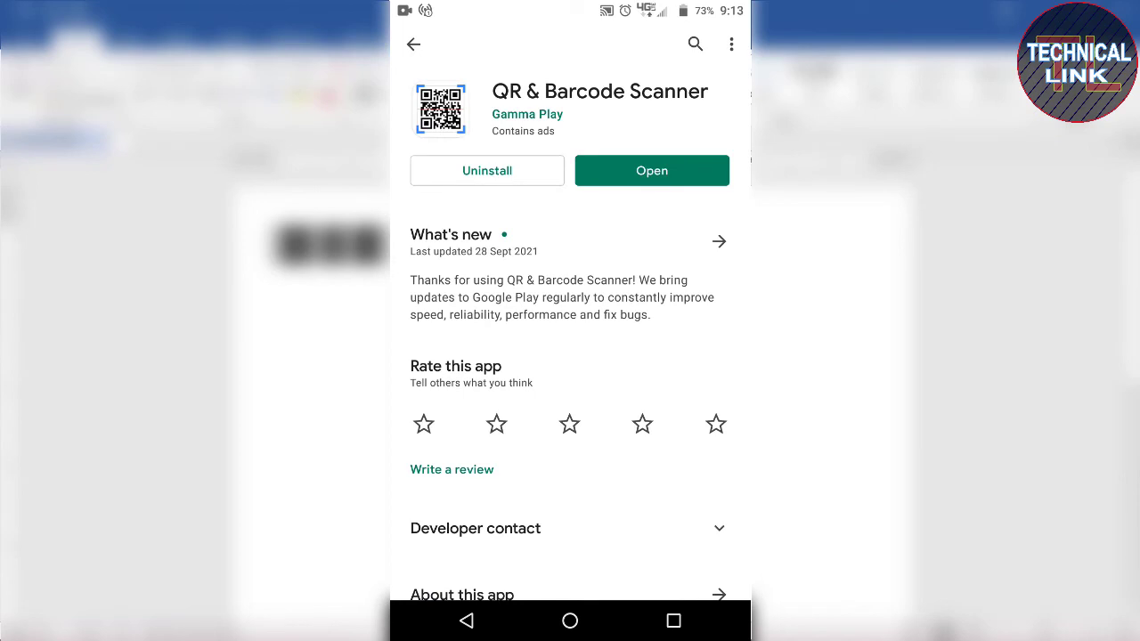